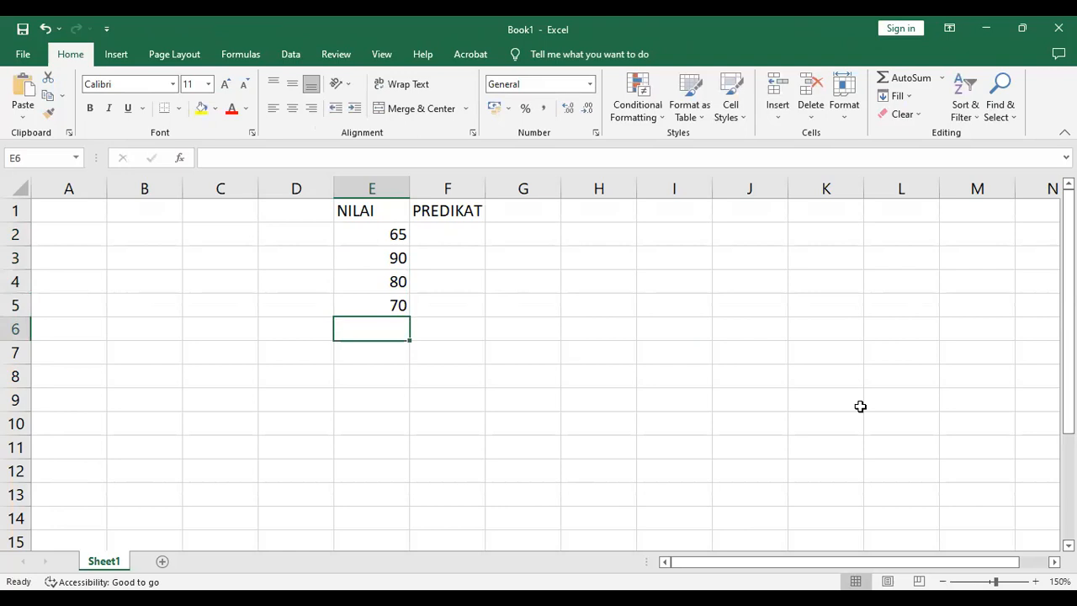
- Fill cells E6 to E9 of the NILAI column with the scores 60, 95, 85 and 75
key(Return)
text(95)
key(Return)
text(85)
key(Return)
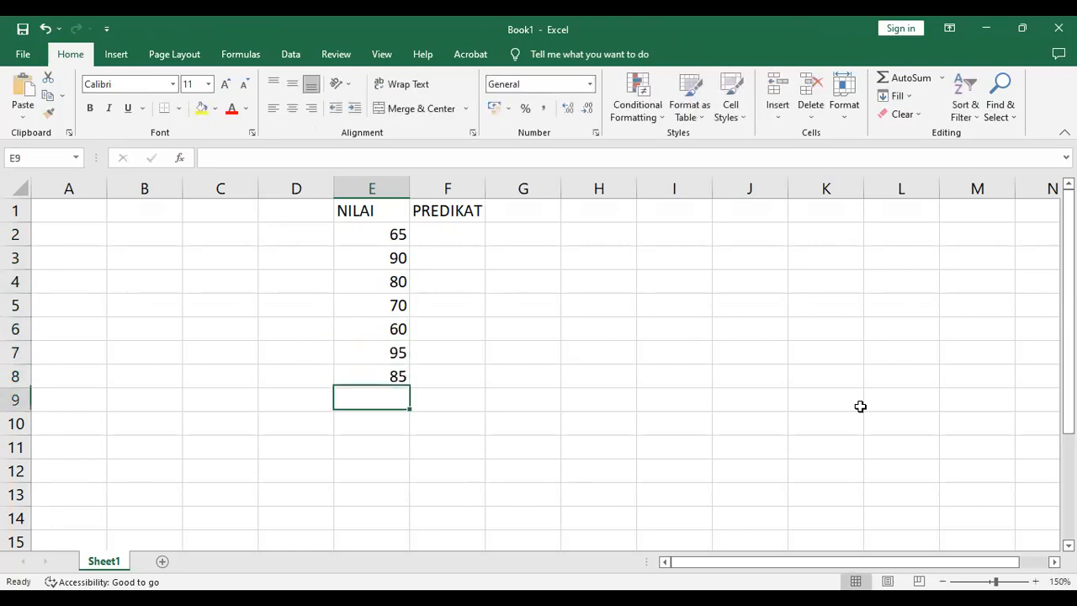
text(75)
key(Return)
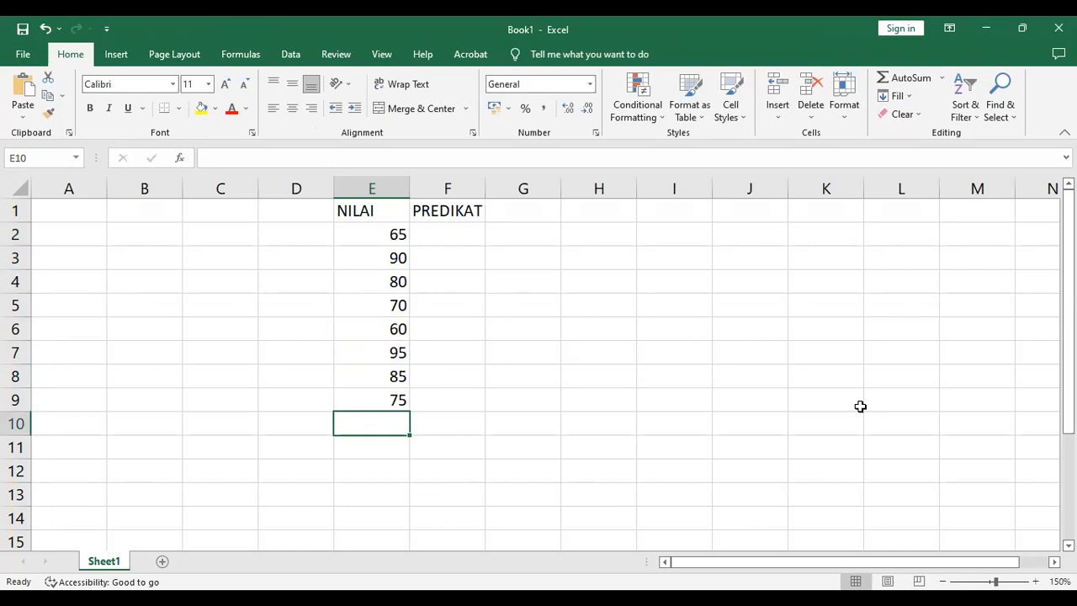
- Enter the scores 50, 55, 63 and 83 in cells E10 to E13, and centre the contents of column E
text(50)
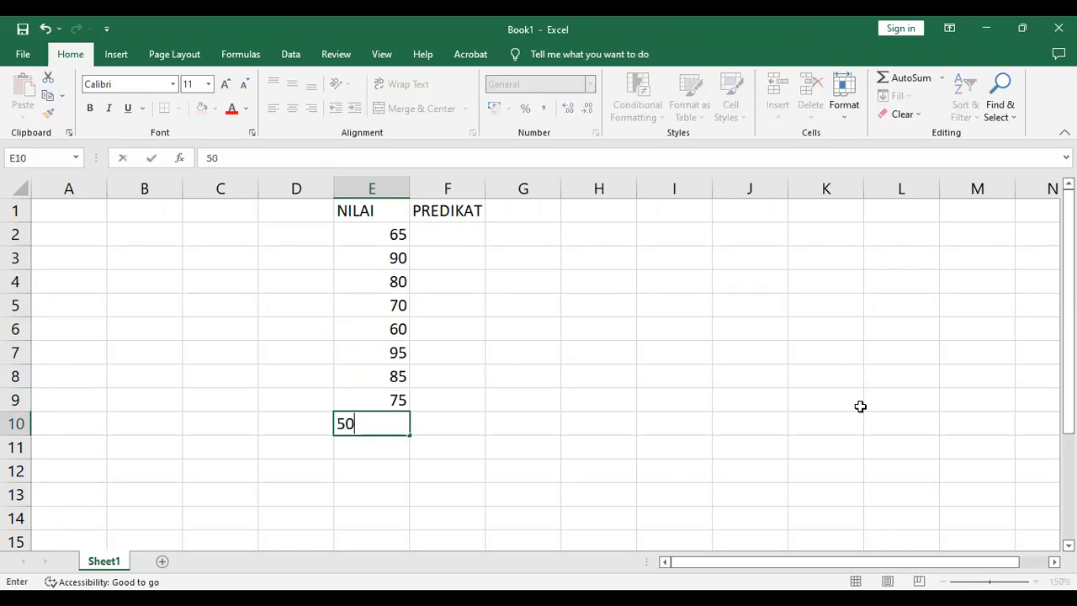
key(Return)
text(55)
key(Return)
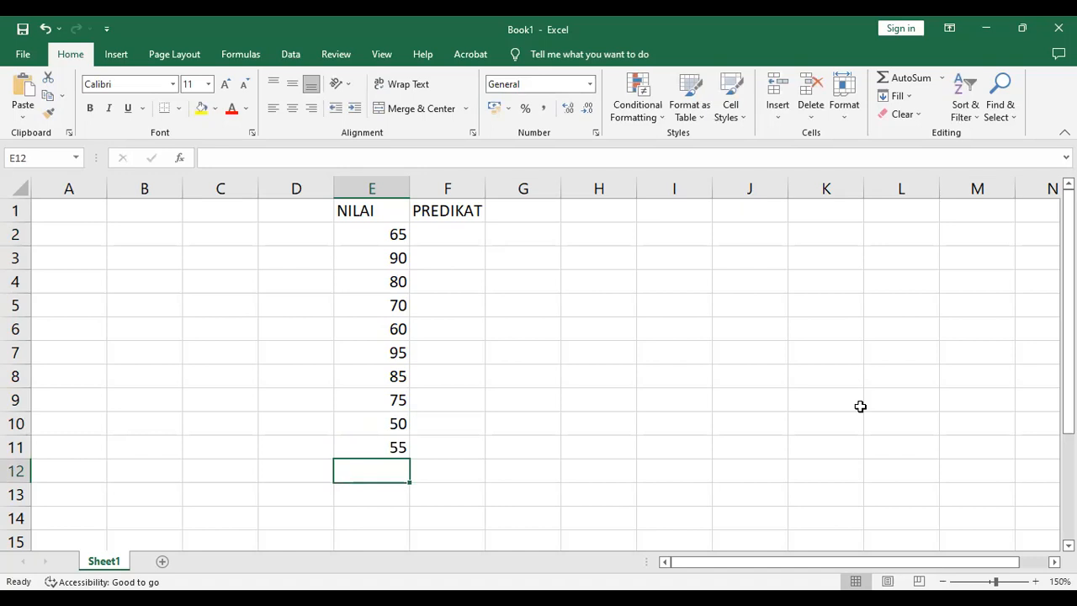
text(63)
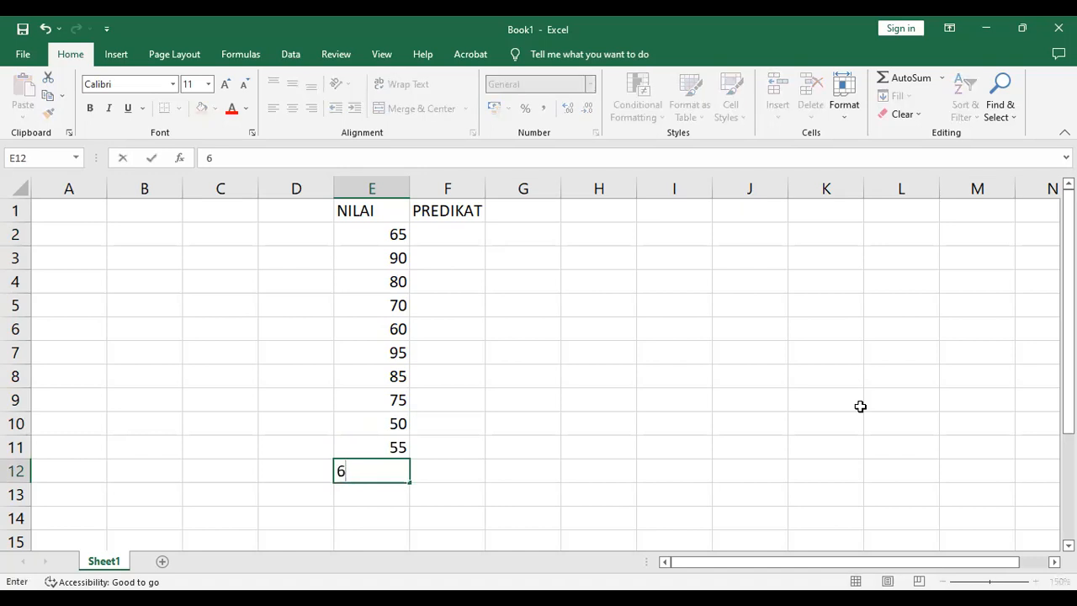
key(Return)
text(83)
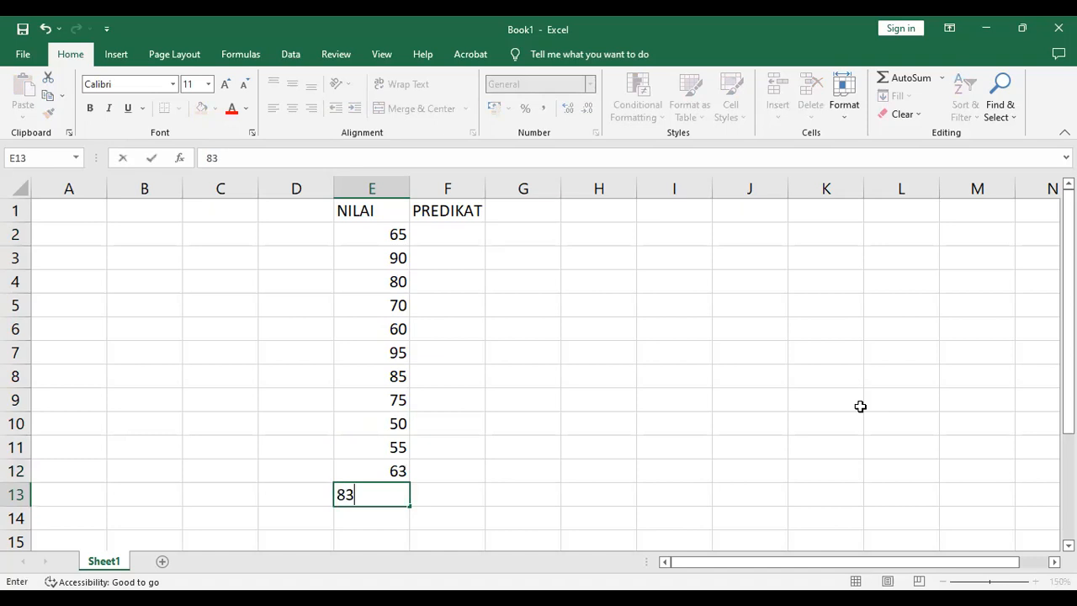
key(Return)
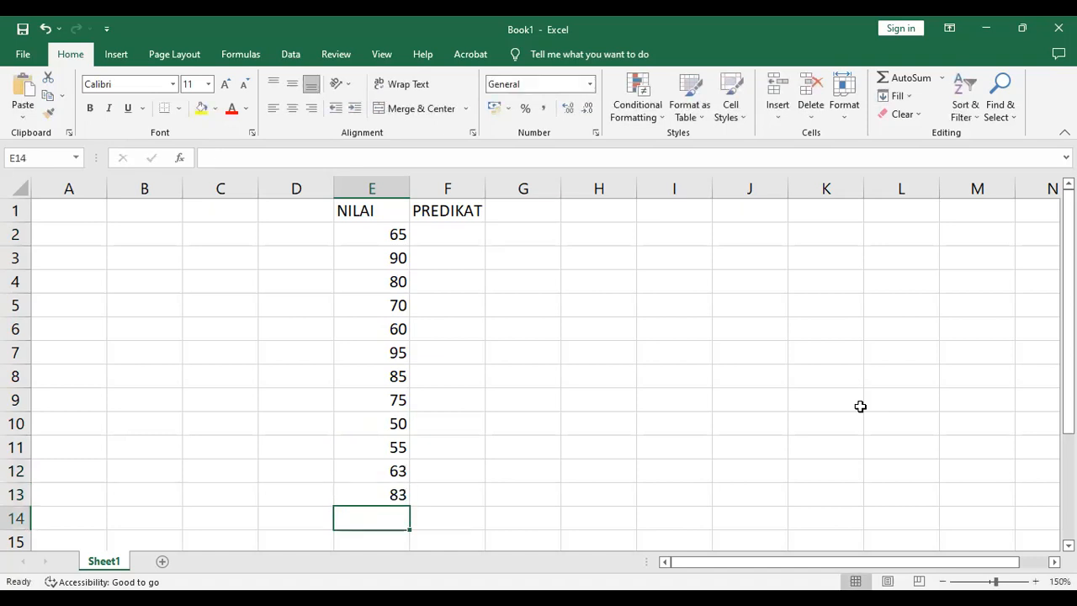
click(395, 187)
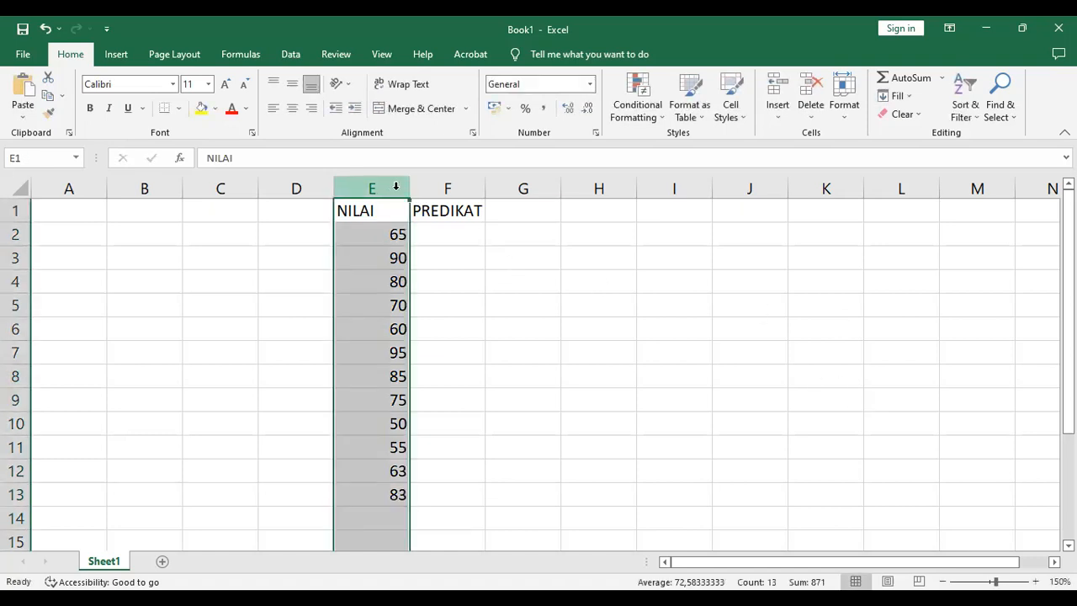
click(290, 113)
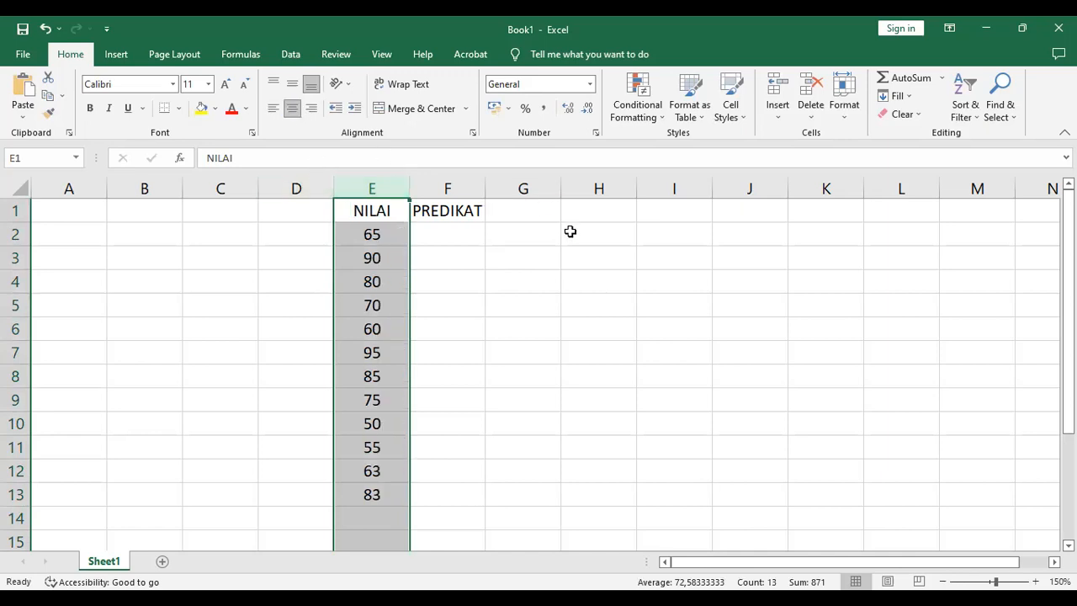
- Enter the first grading criterion, >= 90, in cell H2
click(627, 234)
text(>)
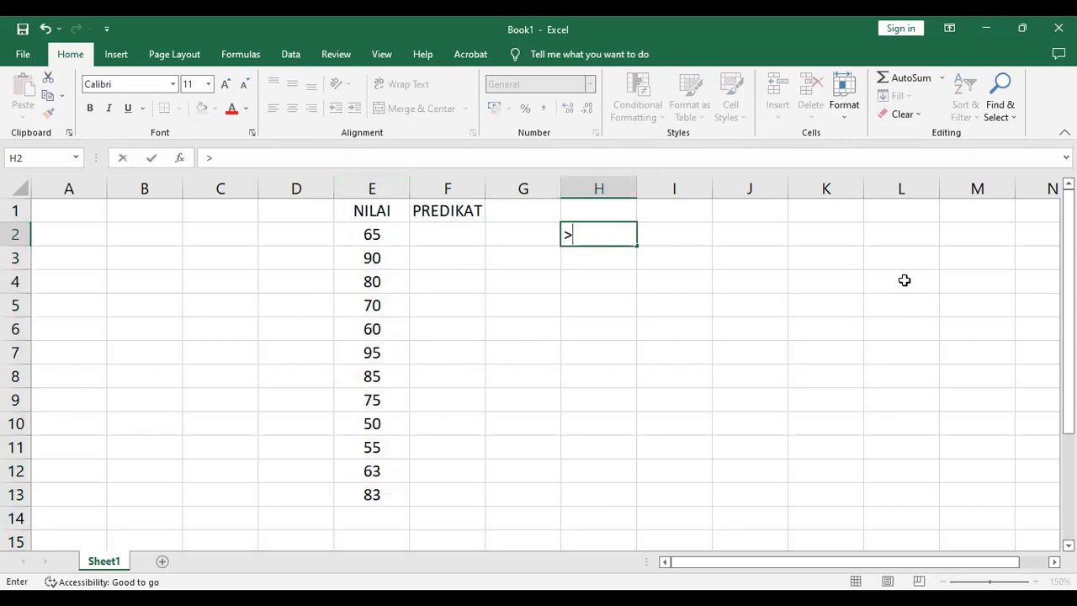
text(= 95)
key(Tab)
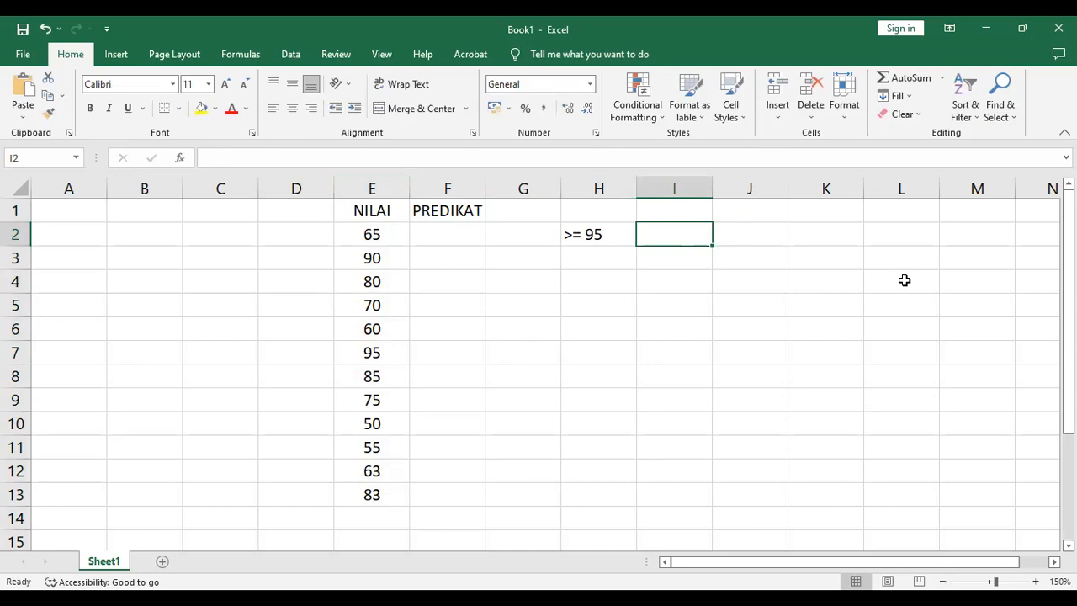
key(Left)
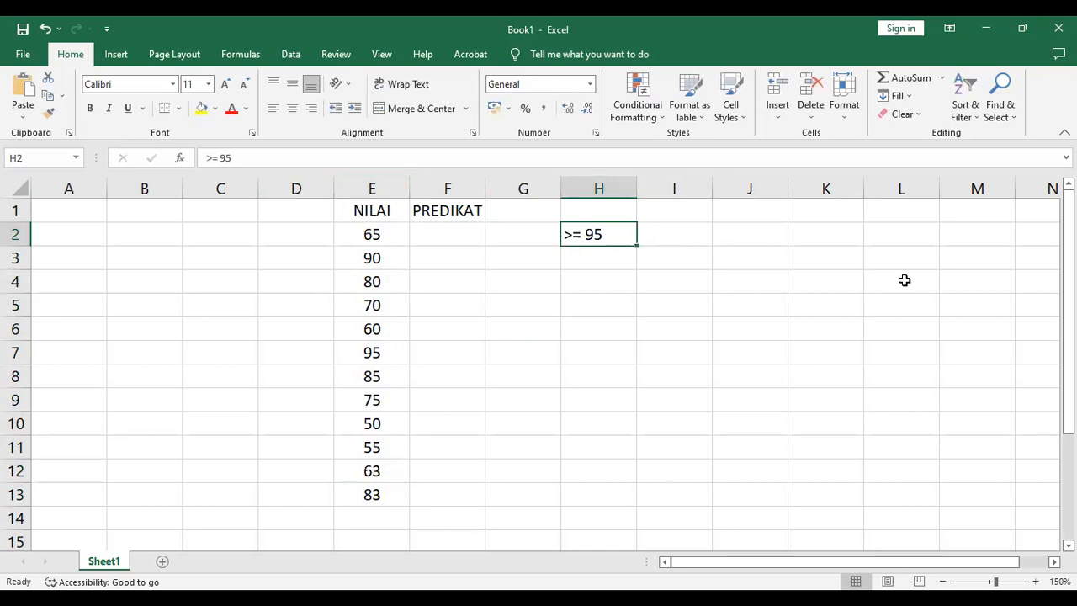
key(F2)
key(BackSpace)
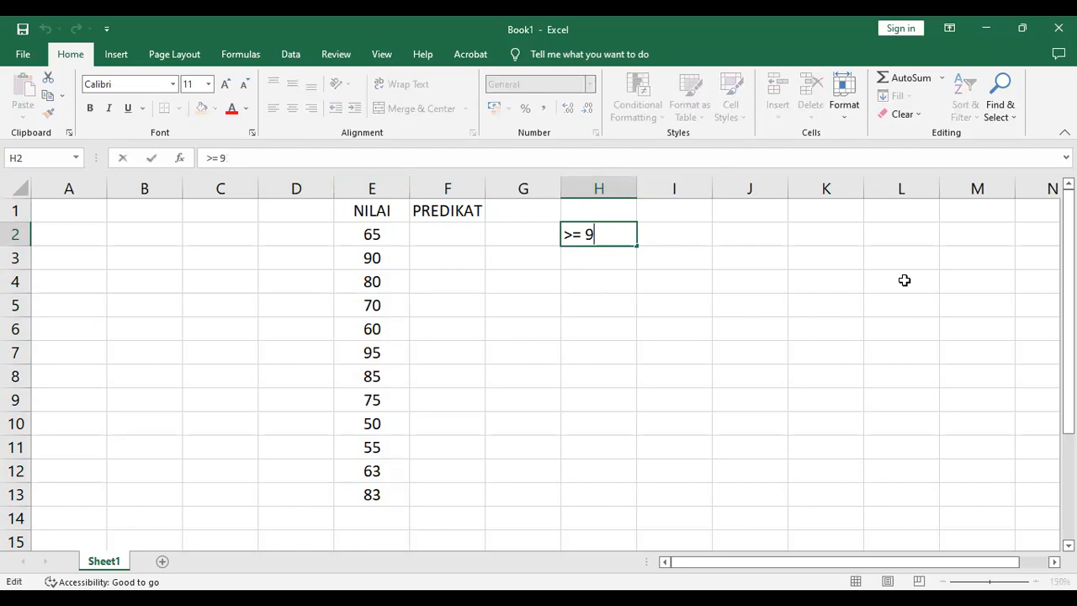
text(0)
- Enter the grade label ISTIMEWA in cell I2 beside the first criterion
click(698, 237)
text(I)
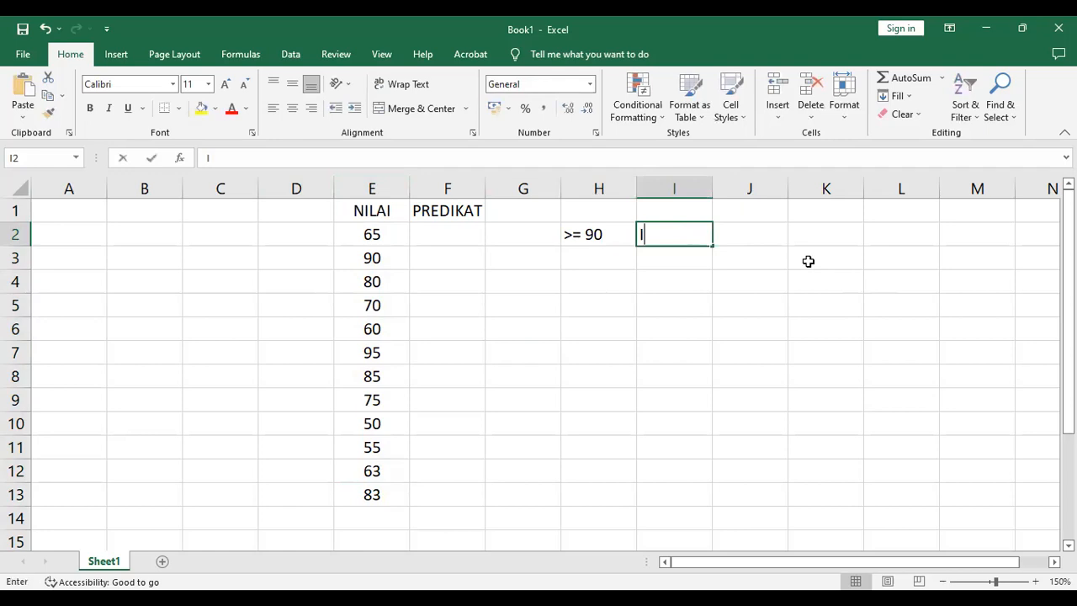
text(STIMEWA)
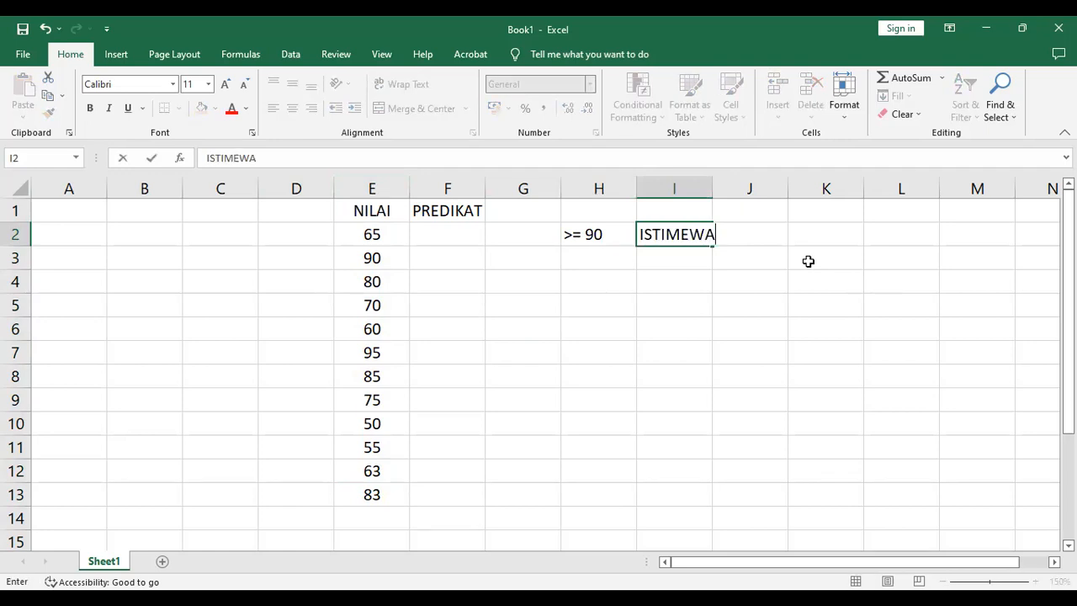
key(Return)
- Add the second grading rule with >=80 in cell H3 and MEMUASKAN in cell I3
key(Left)
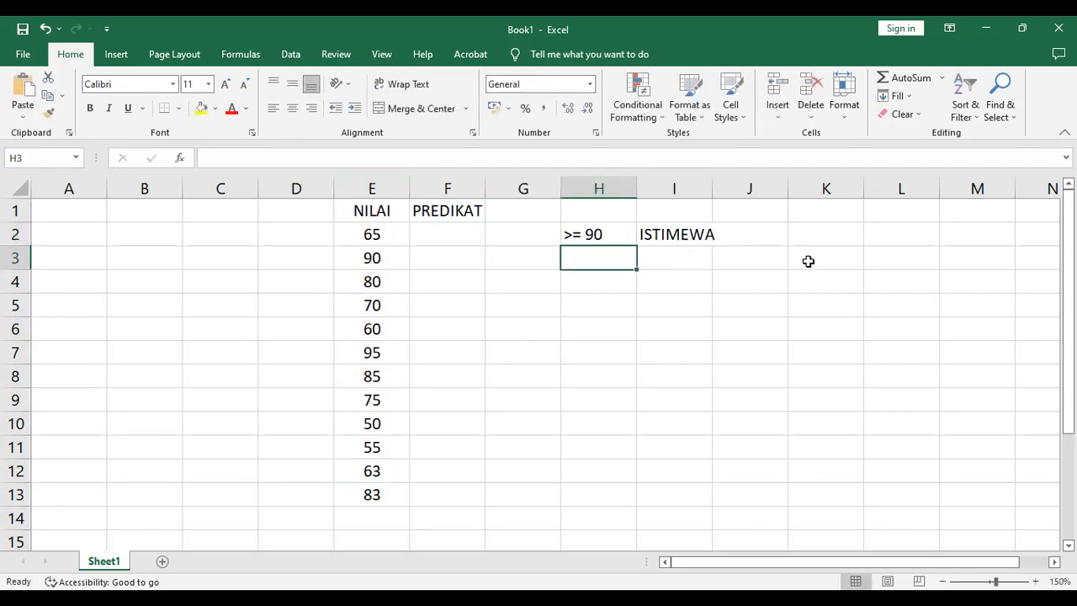
text(>)
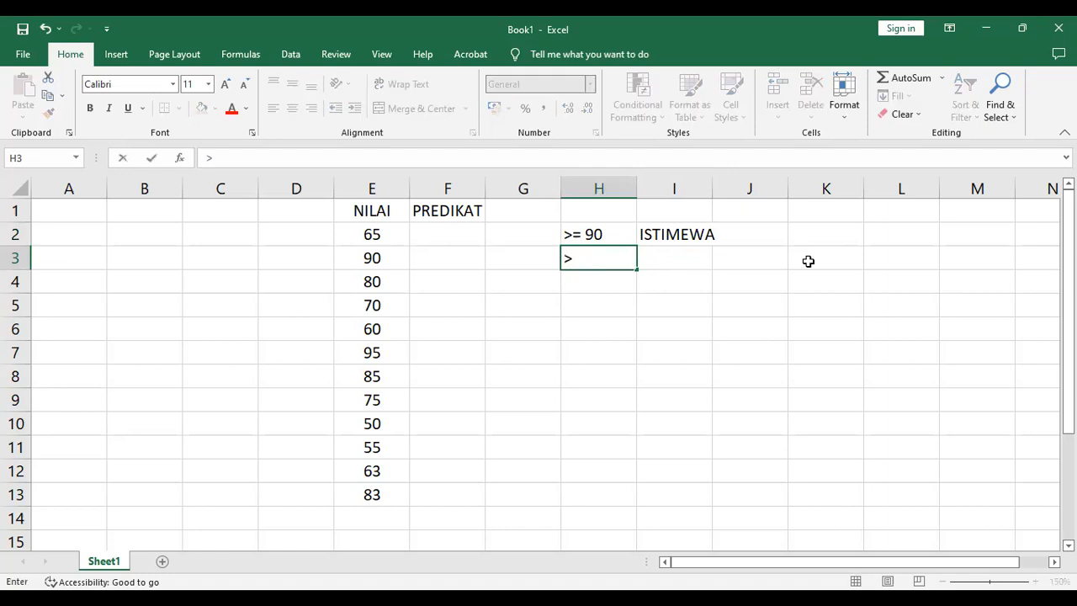
text(=80)
key(Tab)
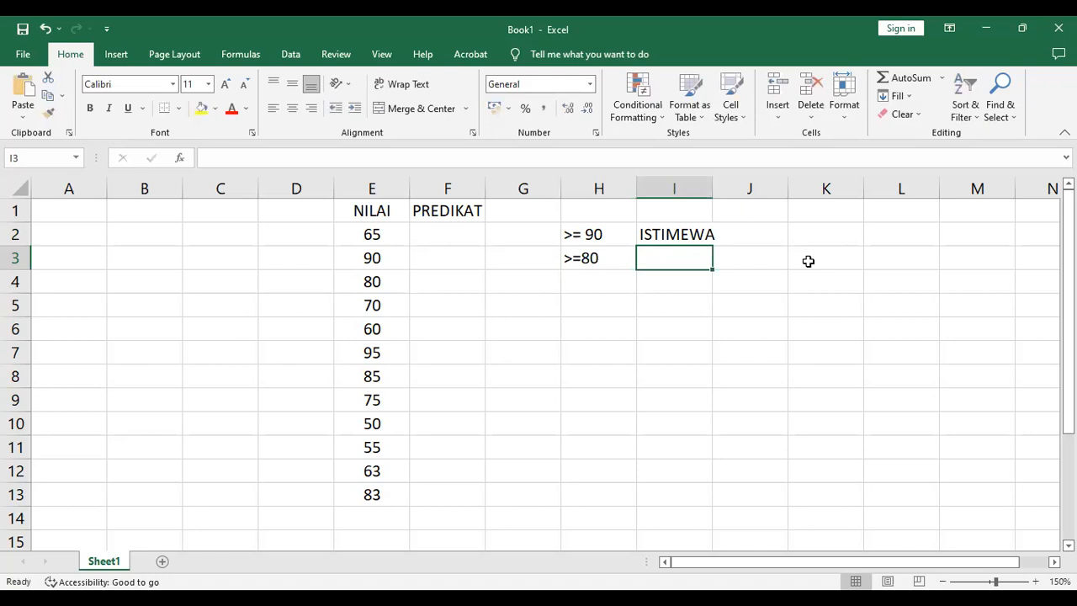
text(M)
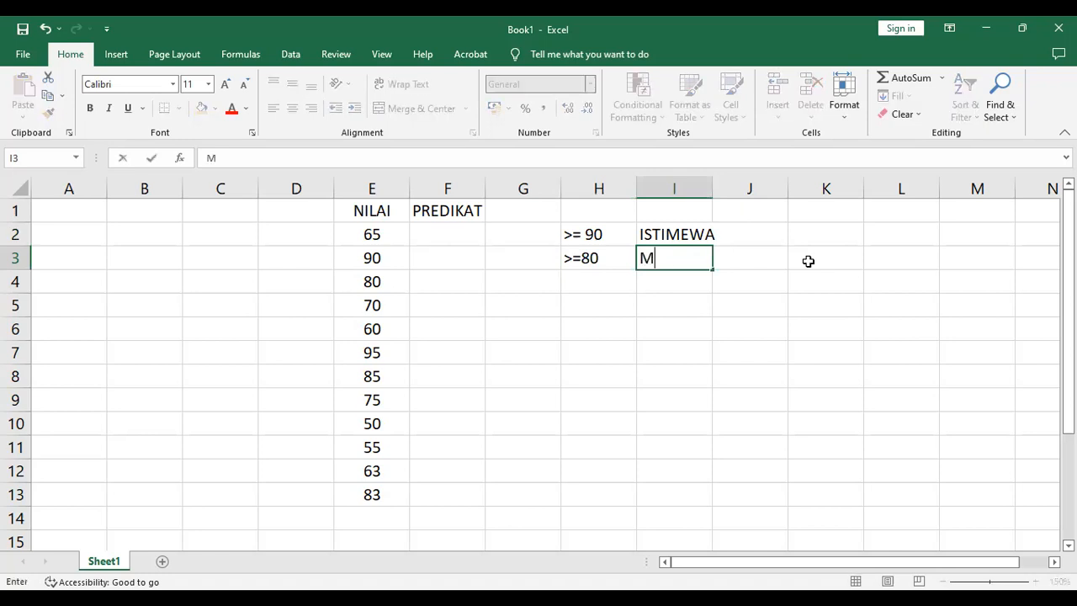
text(EMUASKAN)
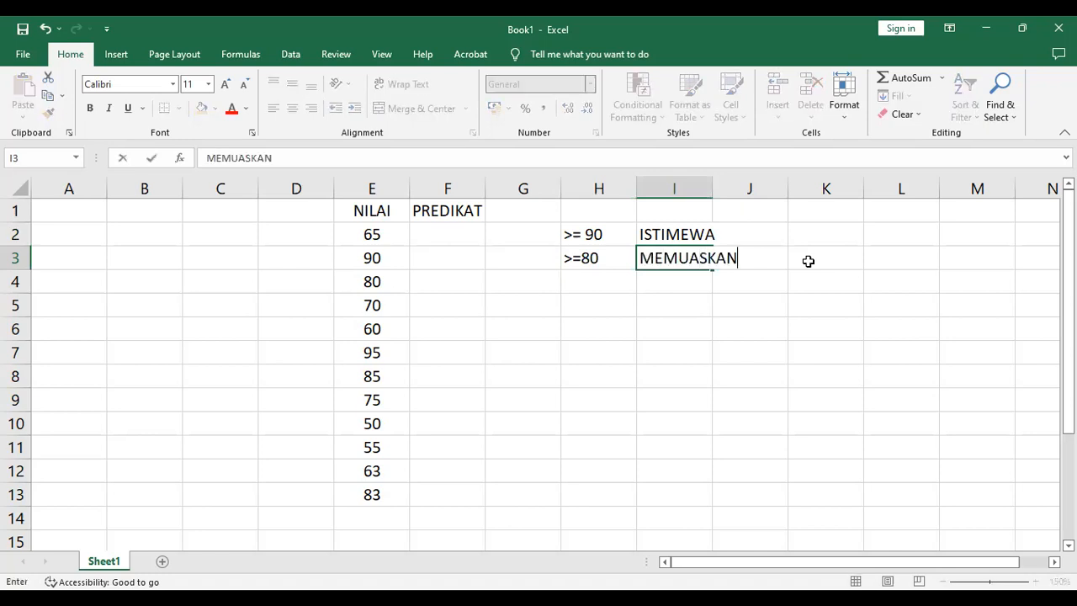
key(Return)
- Insert a space between the comparison sign and 80 in cell H3 so it reads >= 80
click(609, 255)
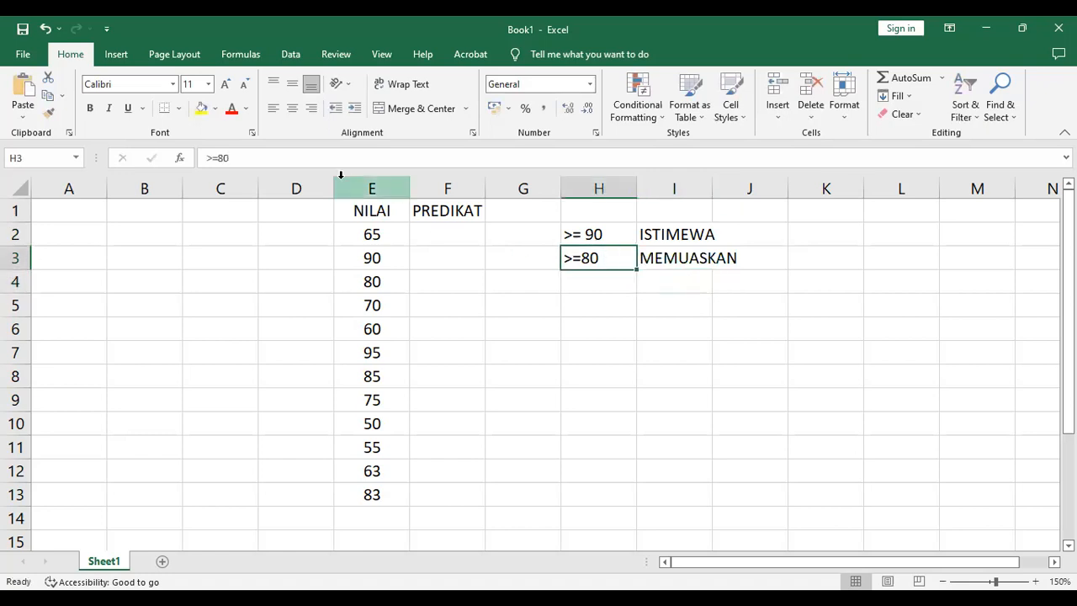
click(218, 158)
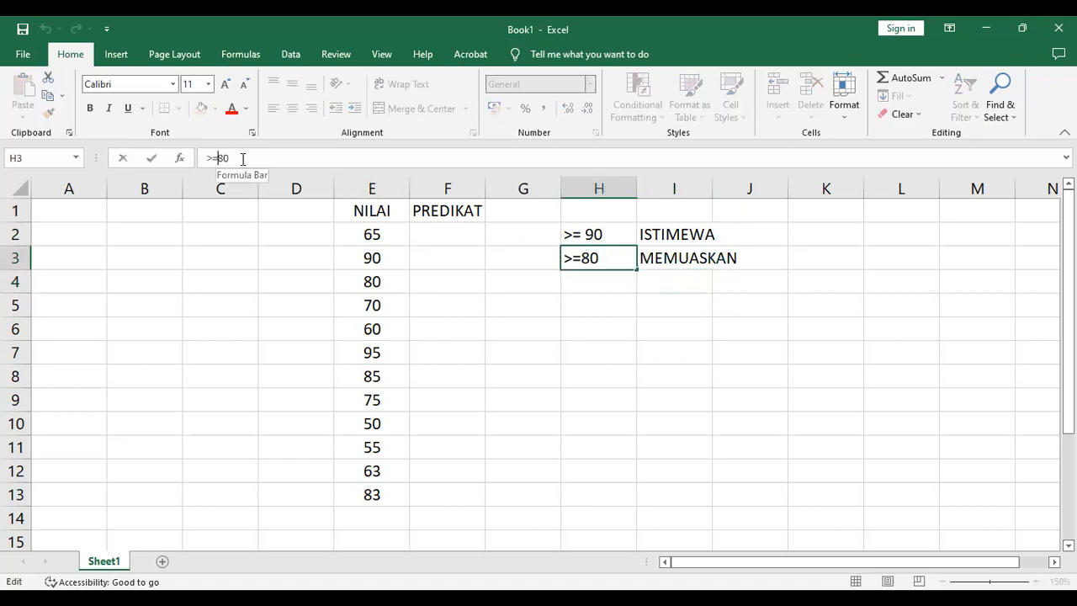
click(581, 281)
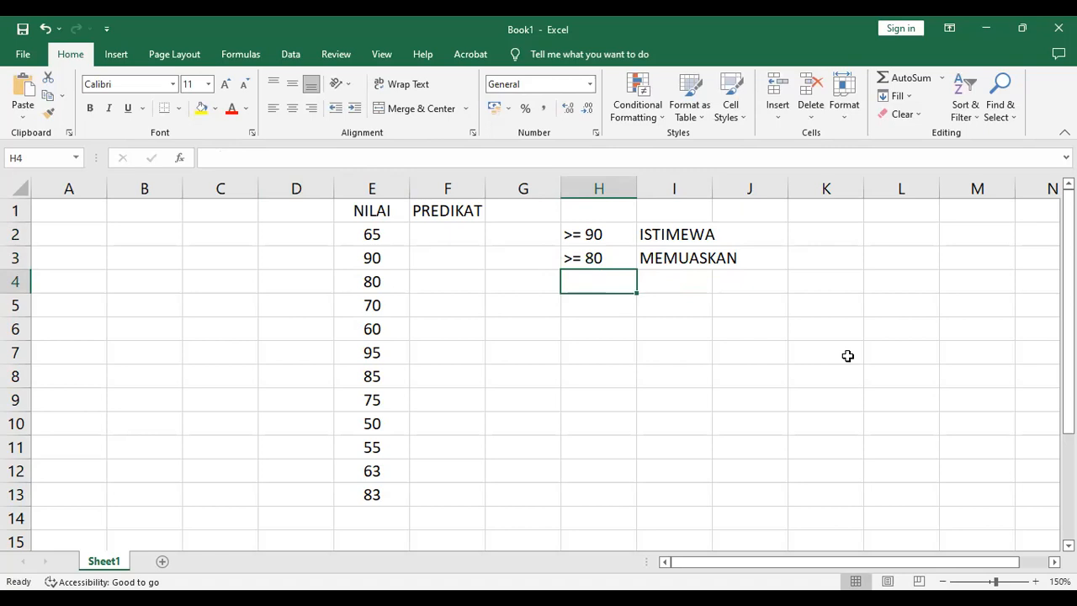
- Add the fallback grading rule LAINNYA REMIDI in cell H4
text(LAINNYA )
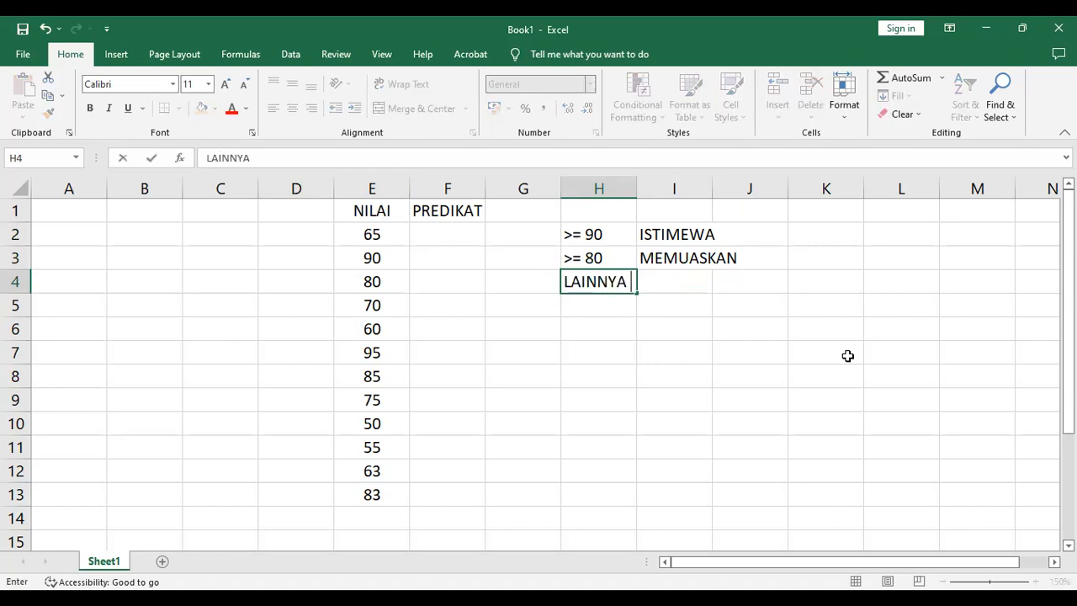
text(LULUS)
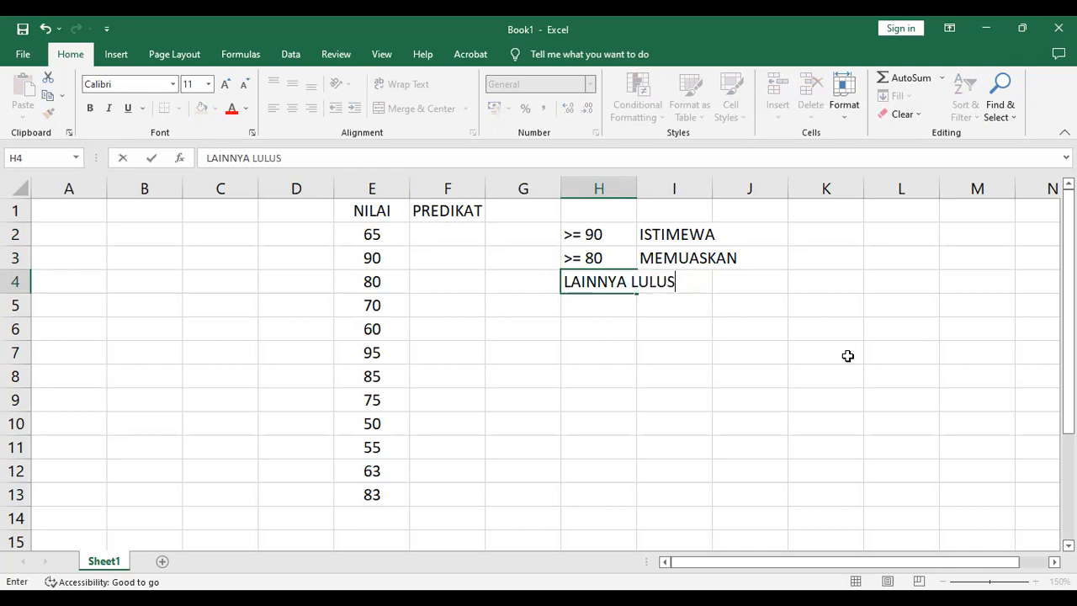
key(Return)
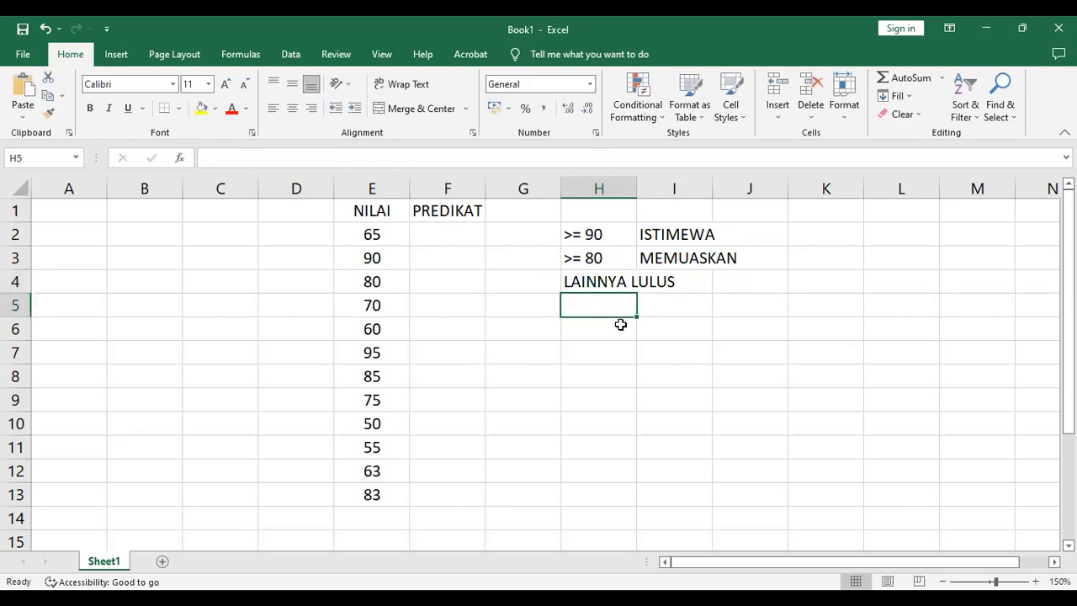
click(576, 281)
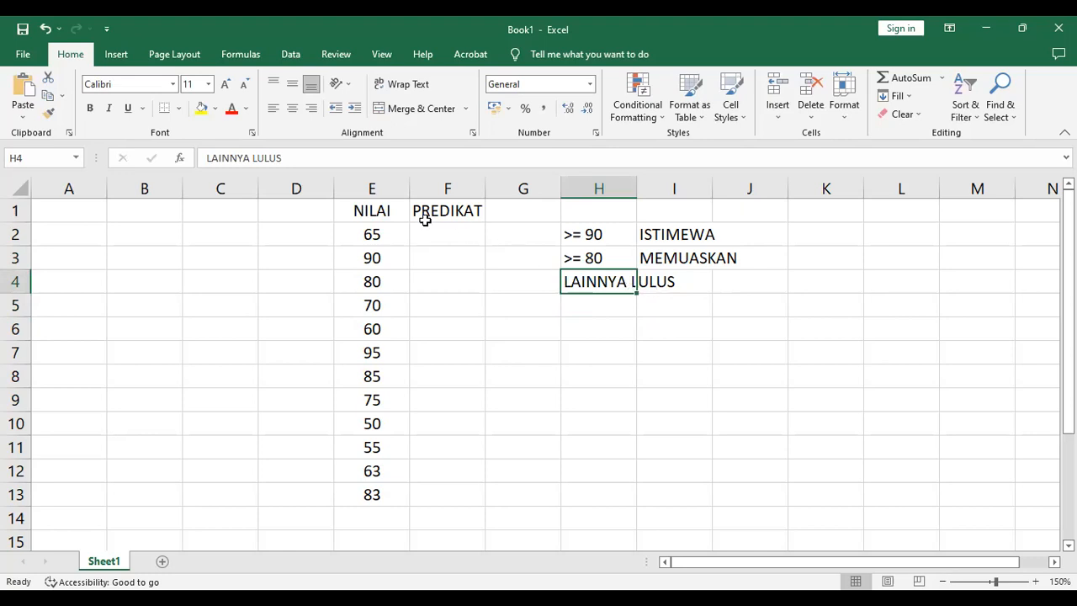
double_click(261, 157)
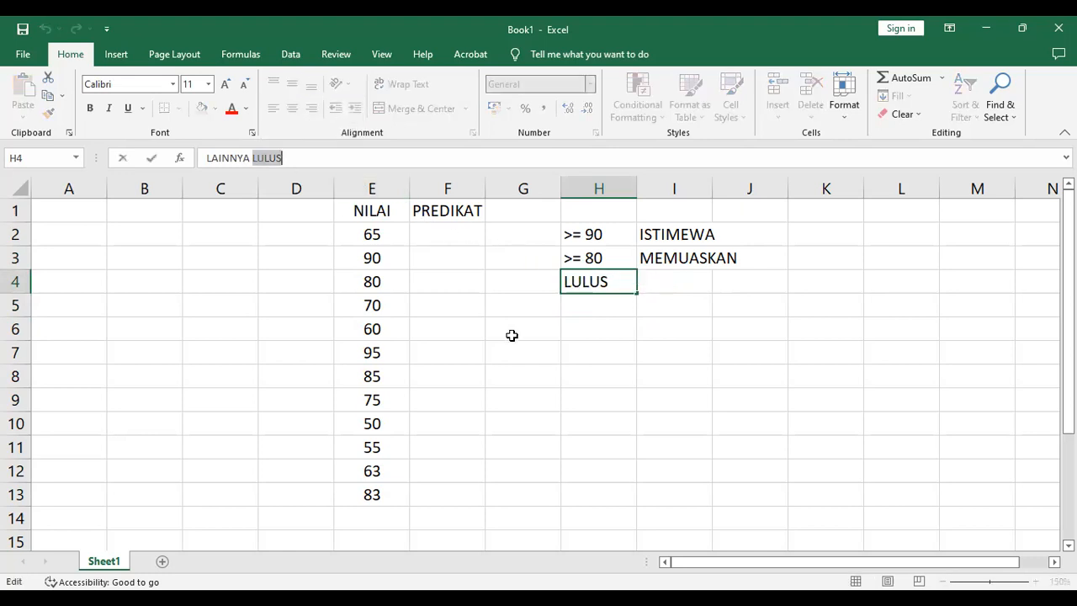
text(REMIDI)
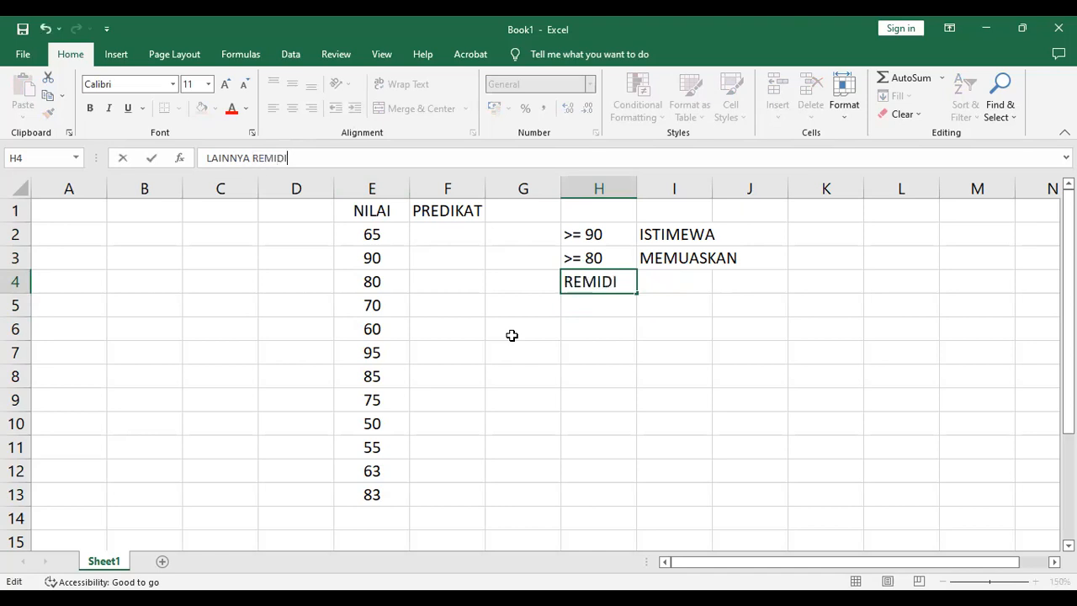
key(Return)
- Insert an IF function in cell F2, the first cell under PREDIKAT
click(446, 235)
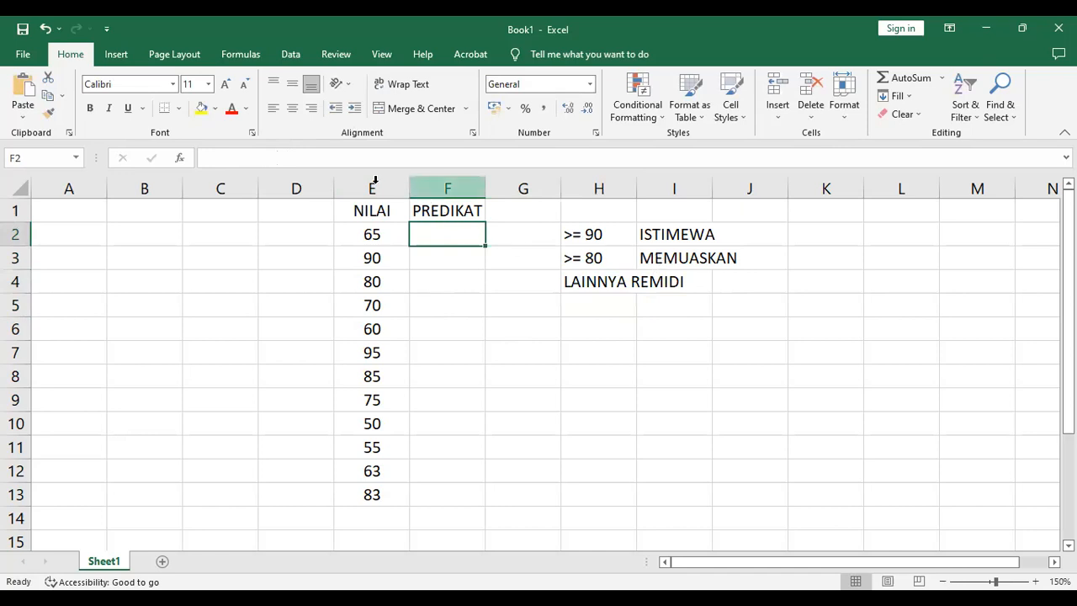
click(179, 160)
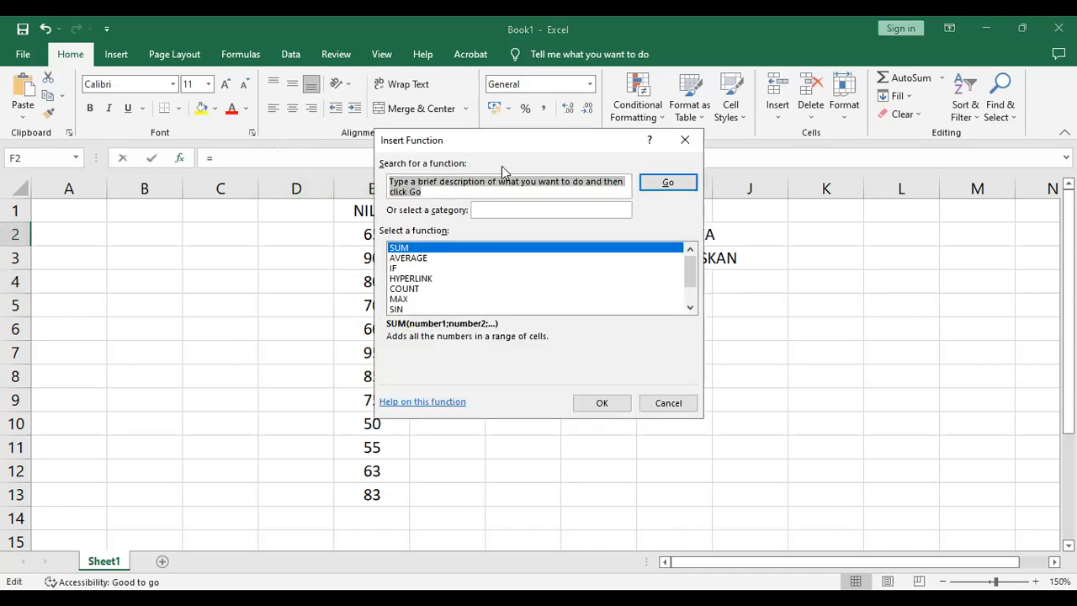
drag(513, 148, 520, 336)
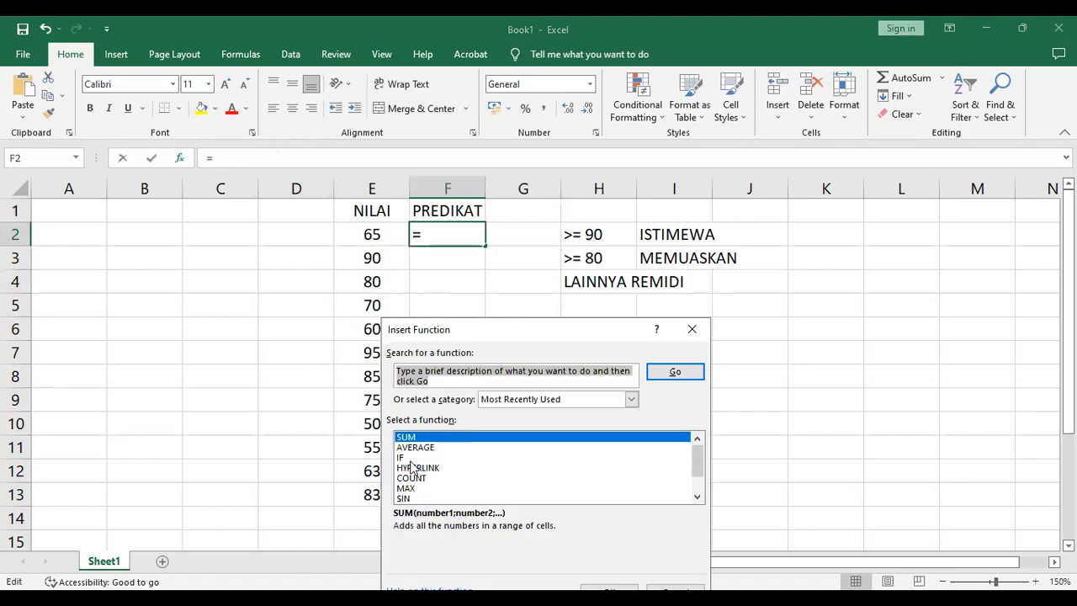
click(496, 457)
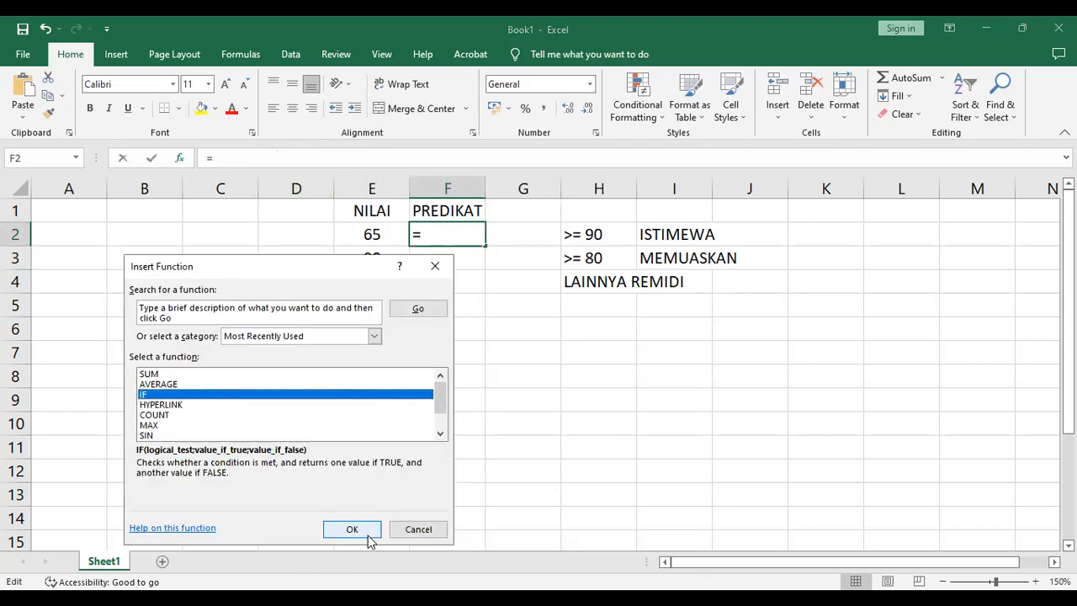
key(Return)
- Set the IF function's logical test to E2>=90 and its value if true to "ISTIMEWA"
click(372, 234)
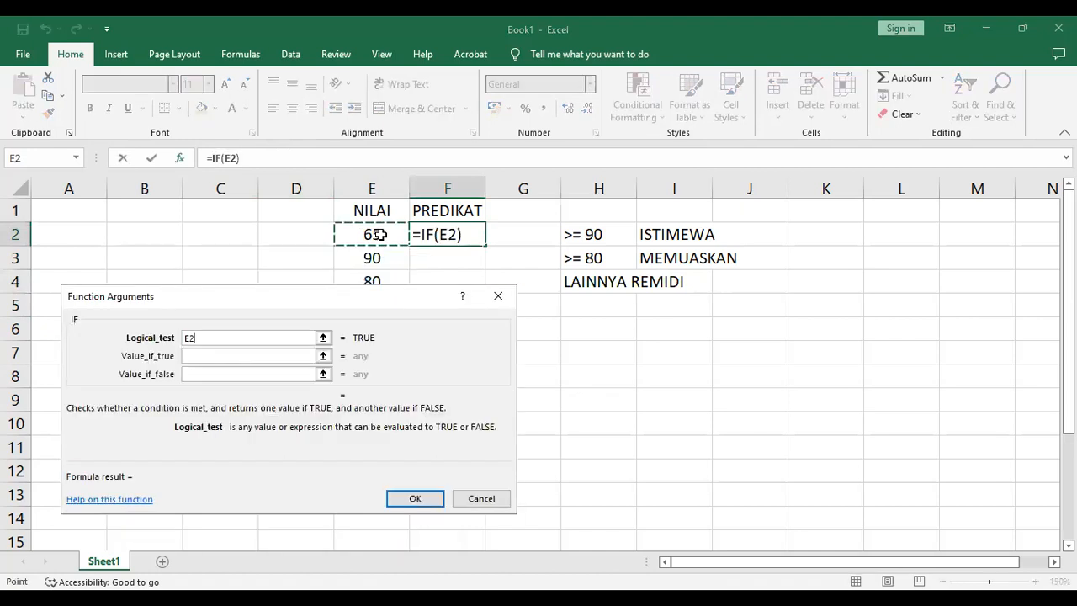
text(>=90)
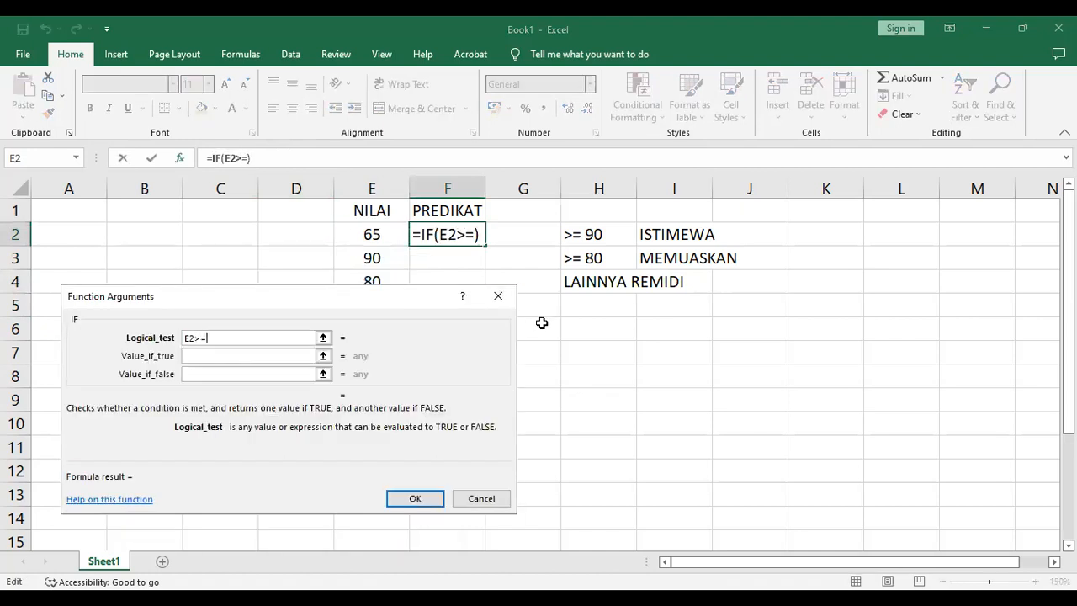
click(233, 355)
text(")
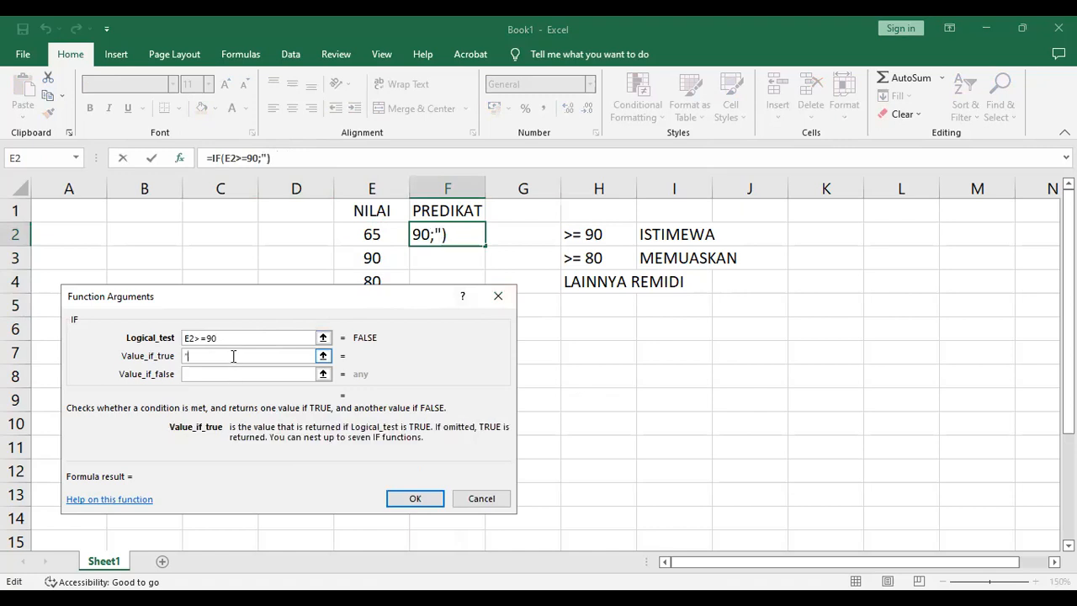
text(ISTIMEWA")
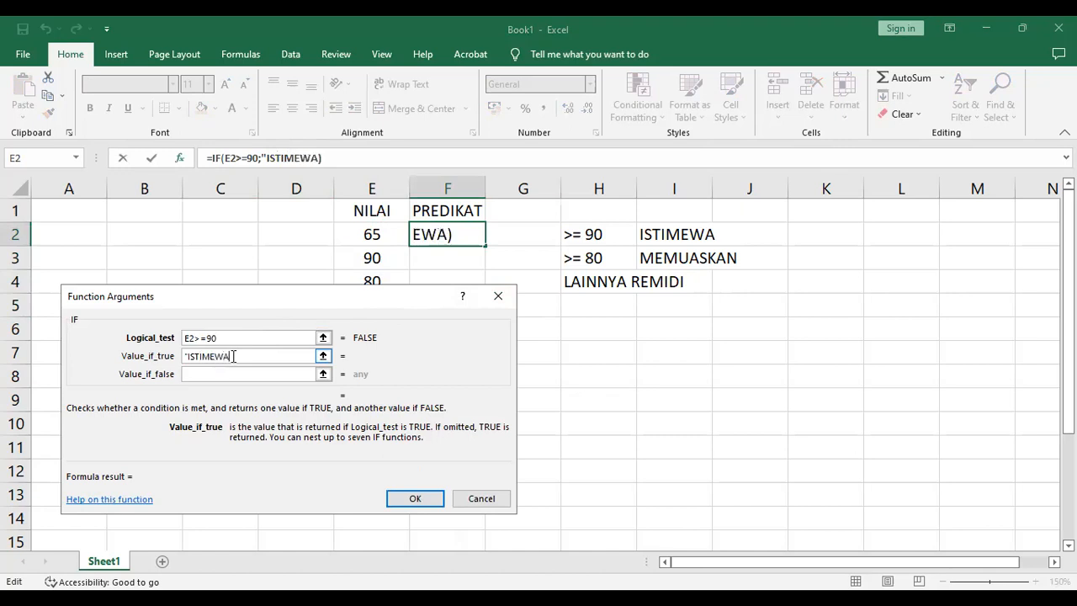
- Nest a second IF function in the value-if-false argument and set its logical test to E2>=80
click(211, 375)
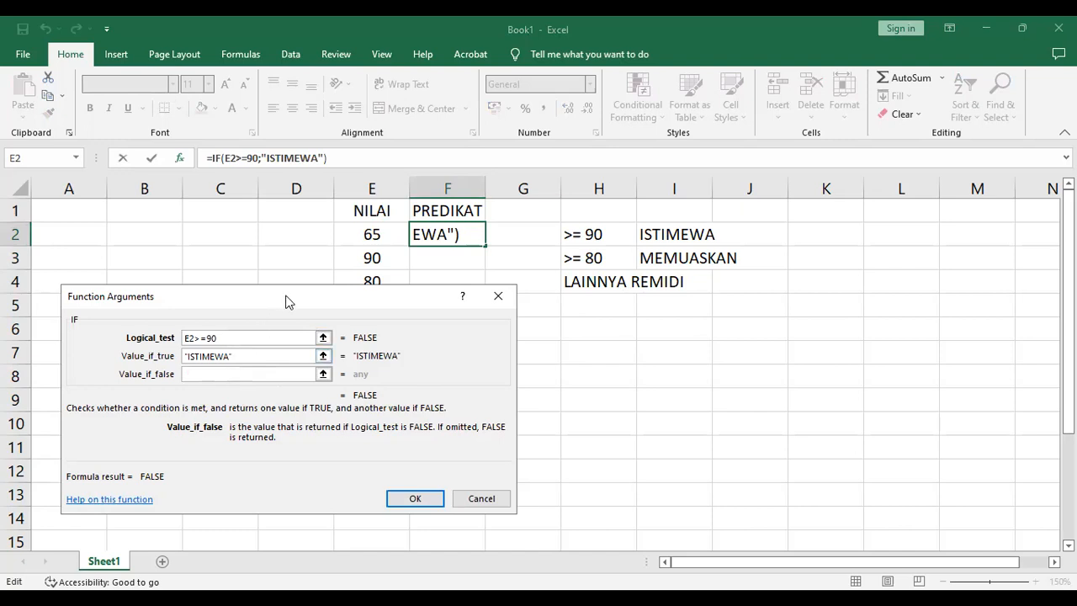
drag(286, 301, 343, 296)
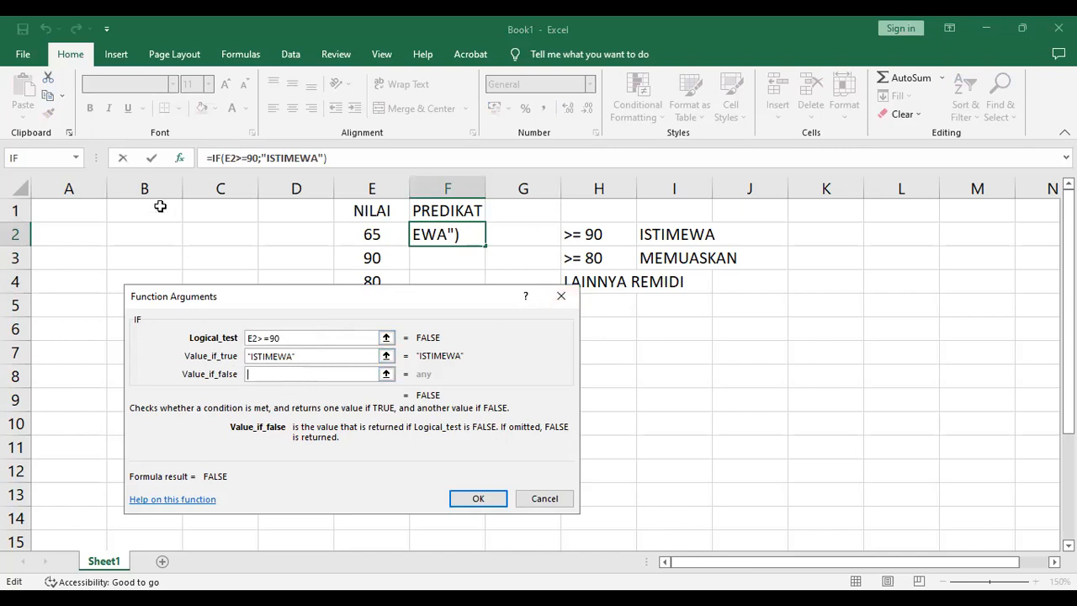
click(77, 158)
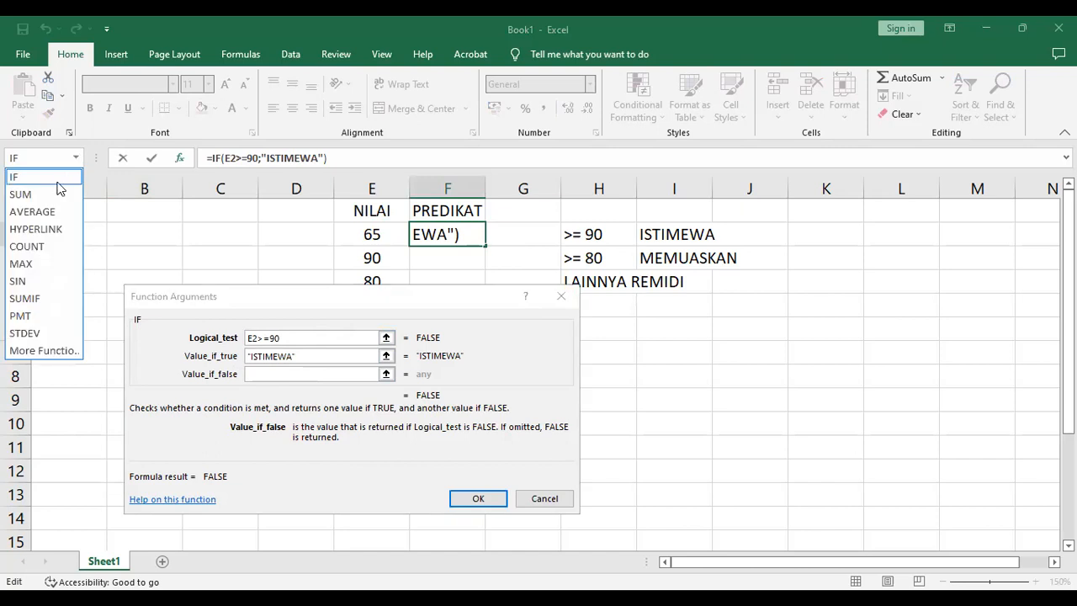
click(58, 181)
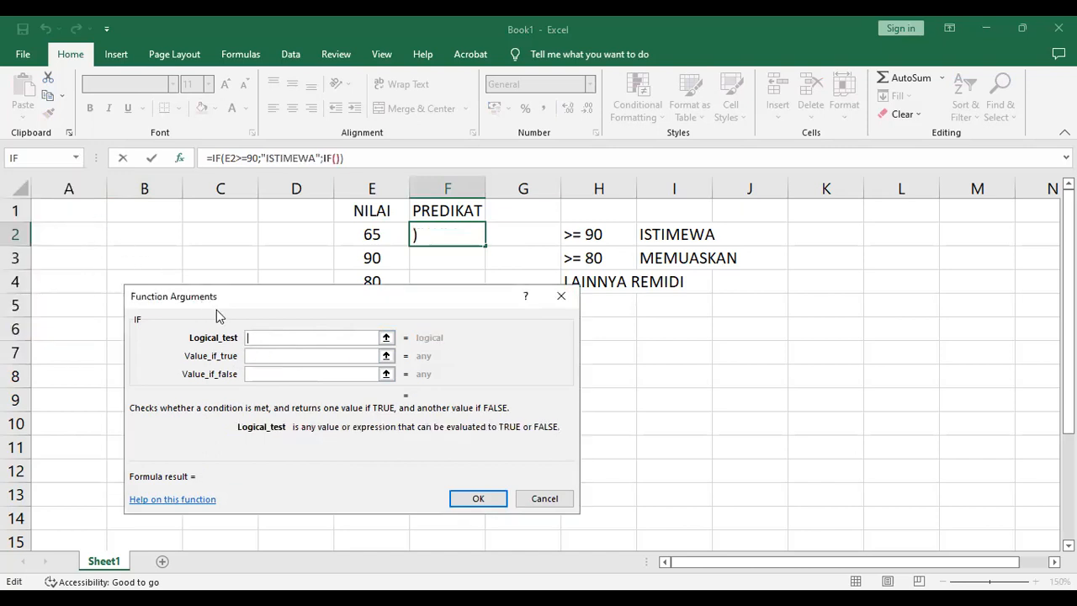
click(368, 235)
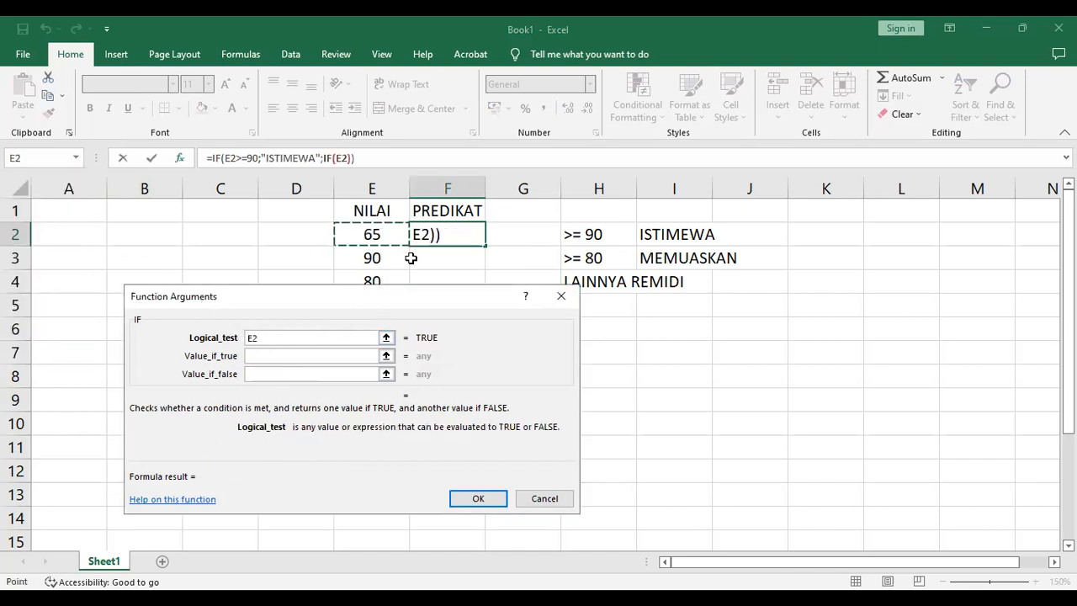
text(>=80)
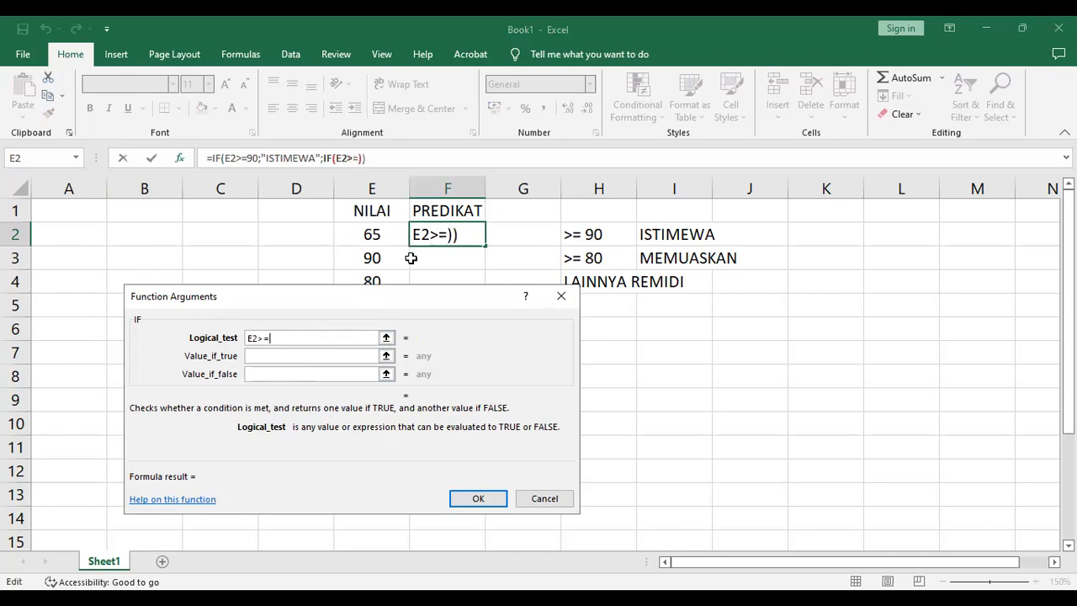
- Set the nested IF to return "MEMUASKAN" if true and "REMIDI" if false, and enter the formula in F2
click(337, 354)
text("MEMUASKAN)
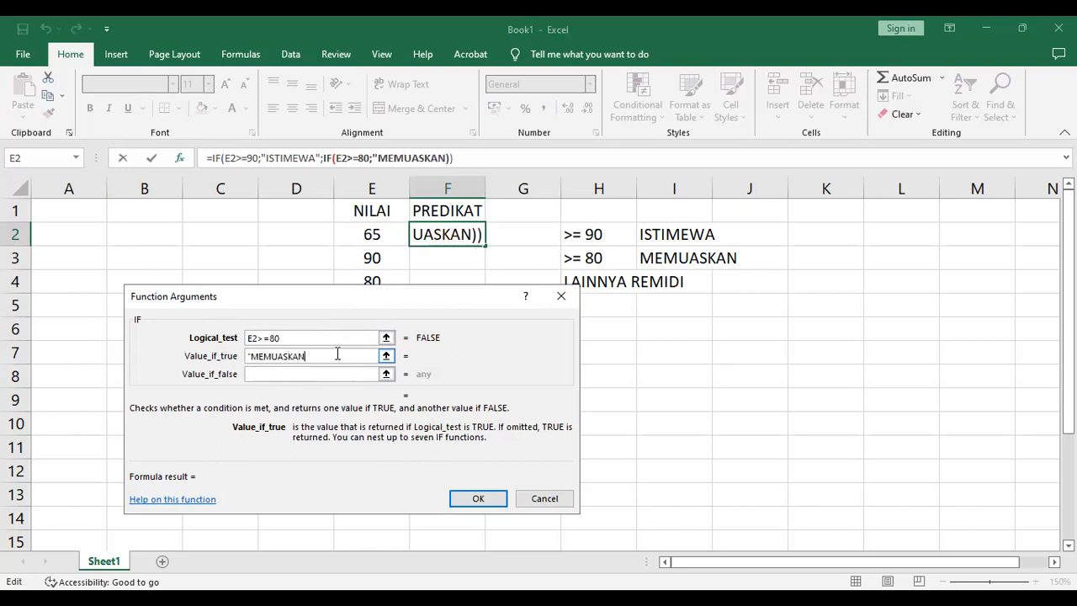
text(")
click(307, 374)
text("REMIDI)
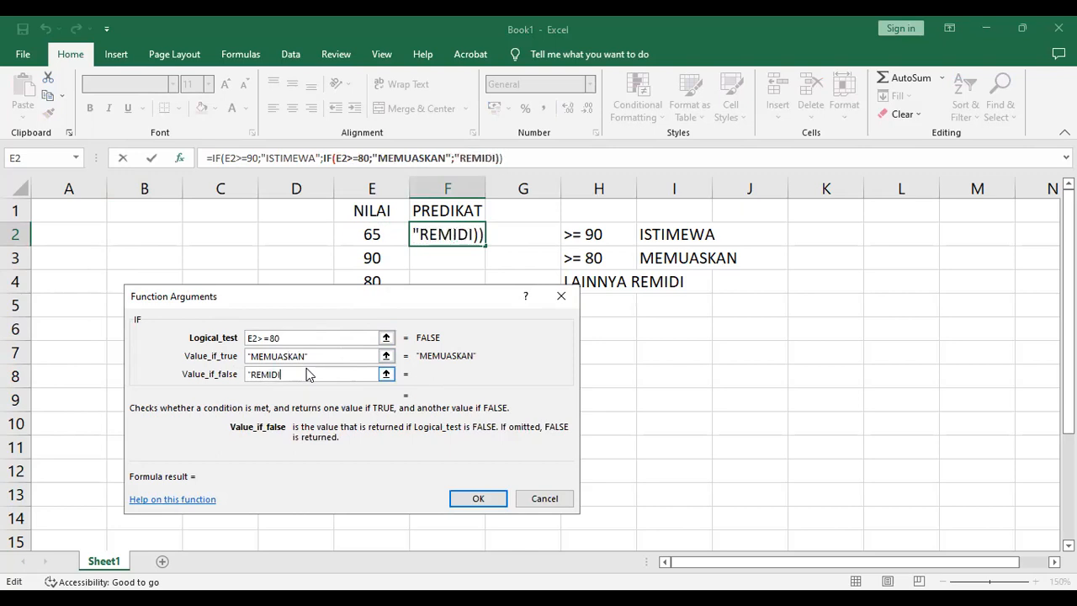
text(")
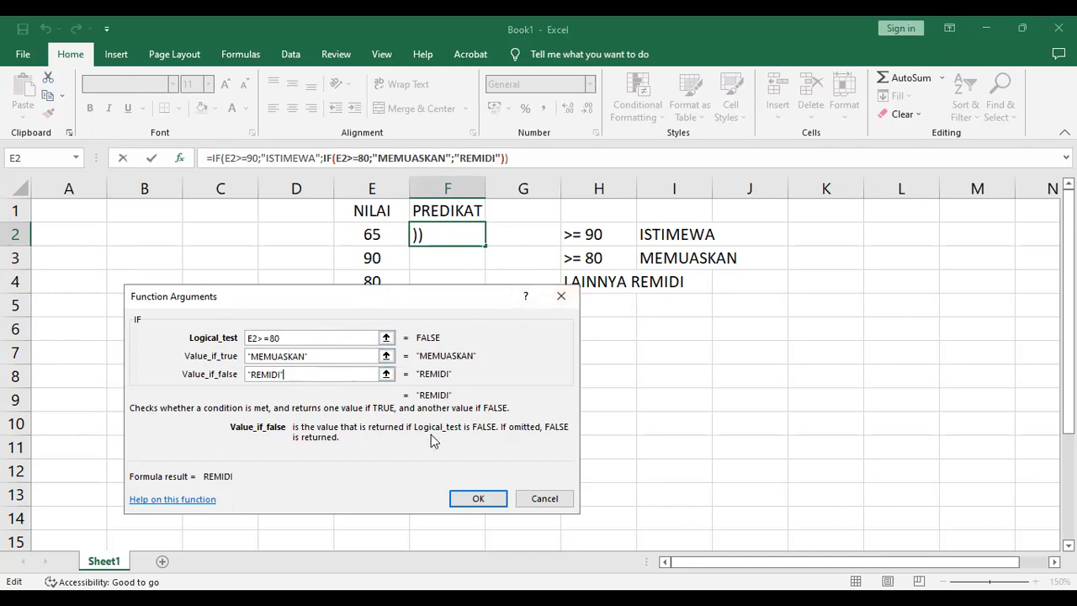
click(473, 497)
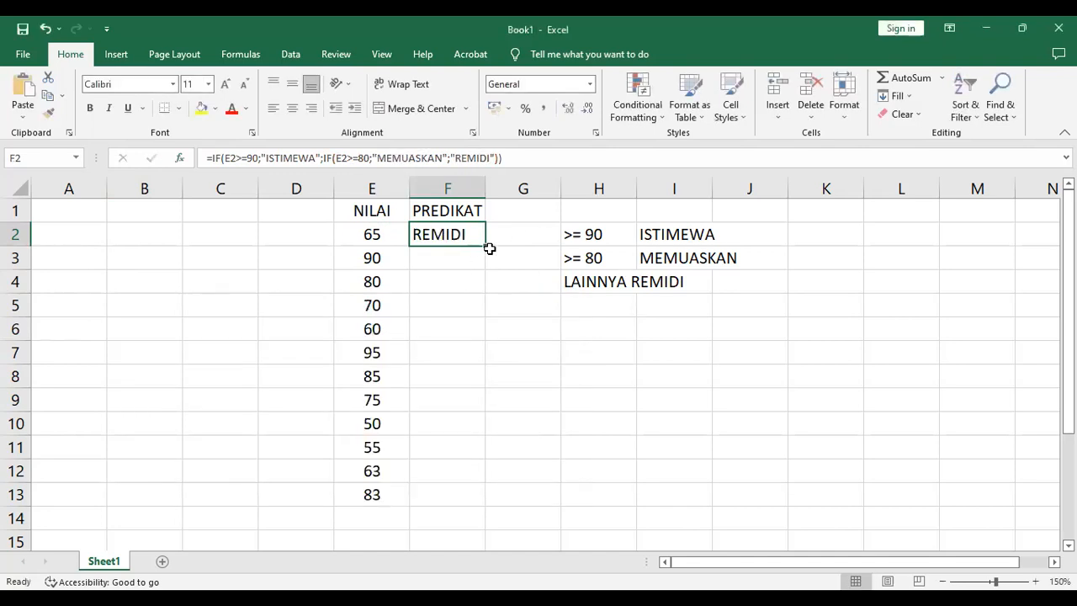
- Fill the F2 formula down through F13 and autofit column F to its contents
double_click(485, 245)
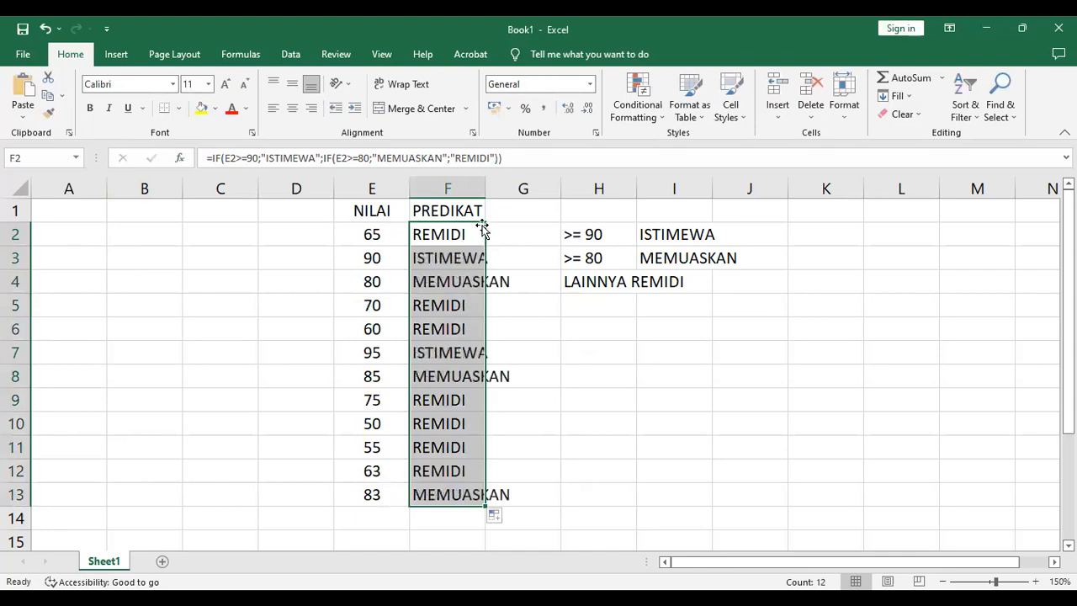
double_click(487, 188)
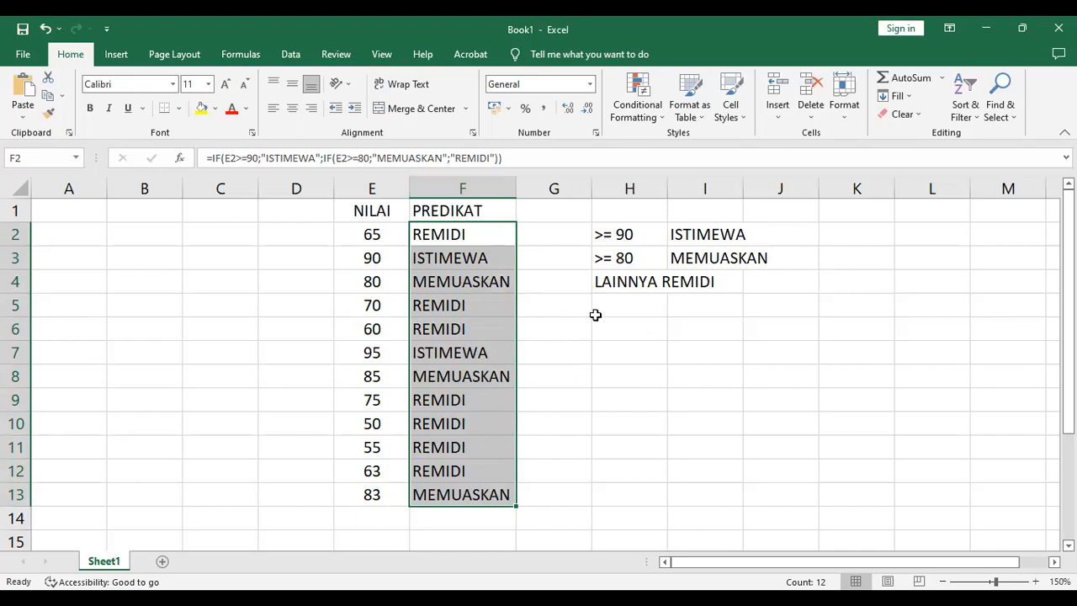
click(593, 355)
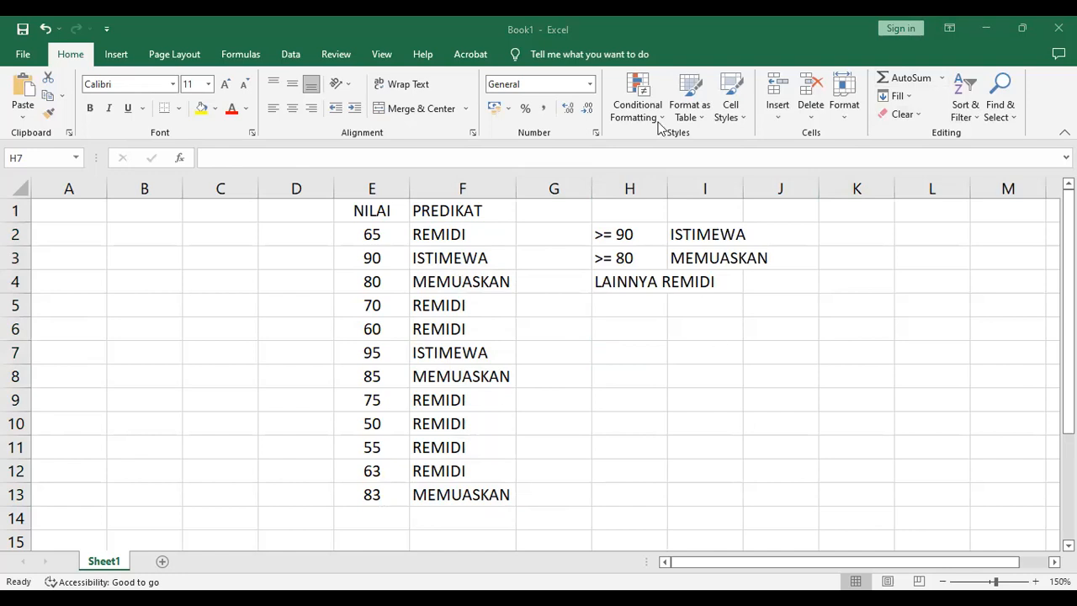
click(637, 376)
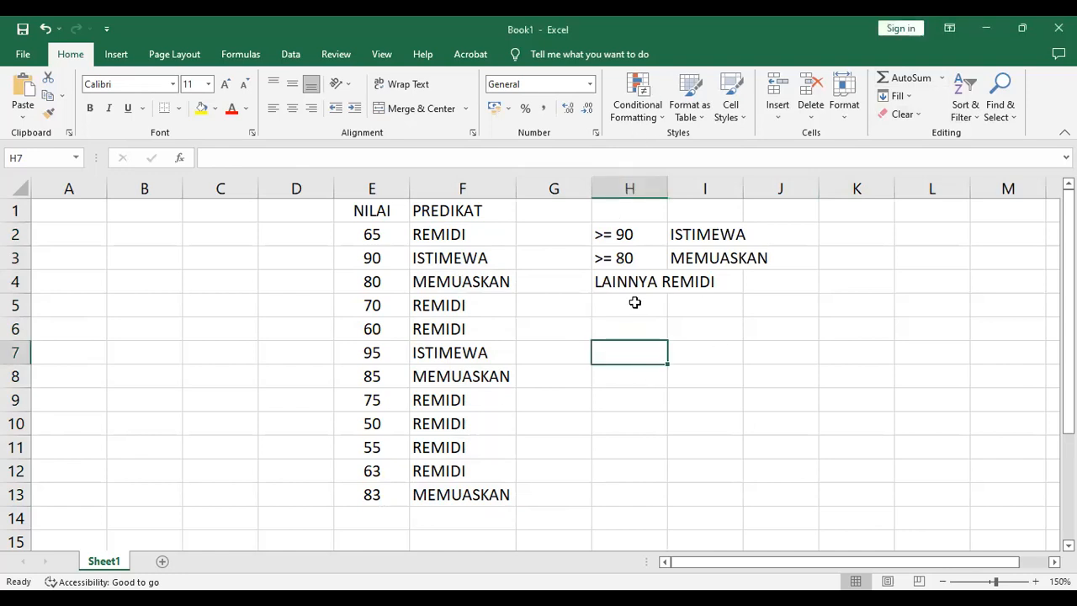